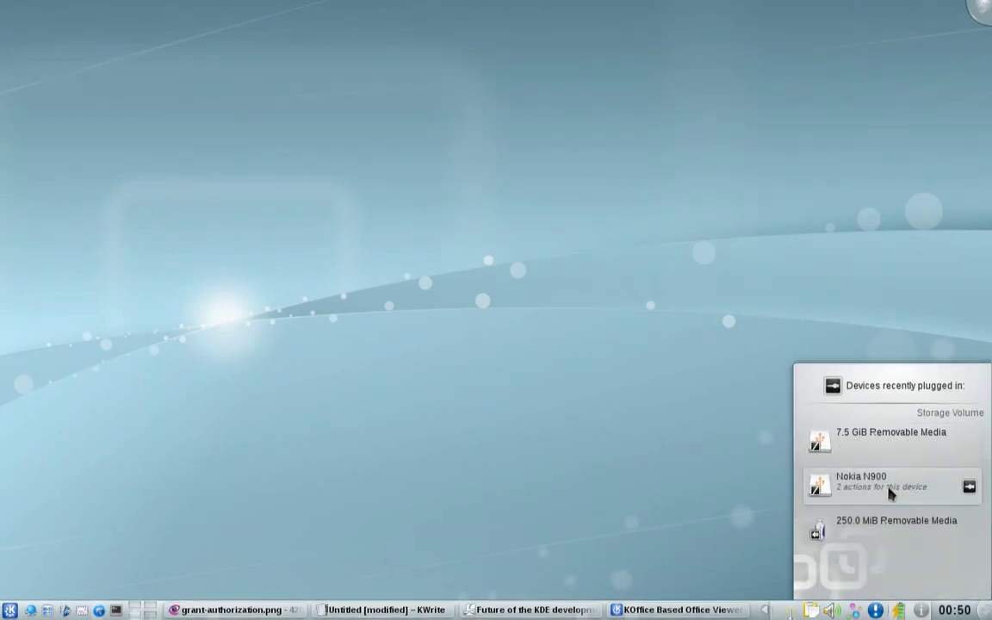
# Open the plugged-in Nokia N900 in the Gwenview photo importer, centre its window and enter the DCIM folder
pyautogui.click(839, 489)
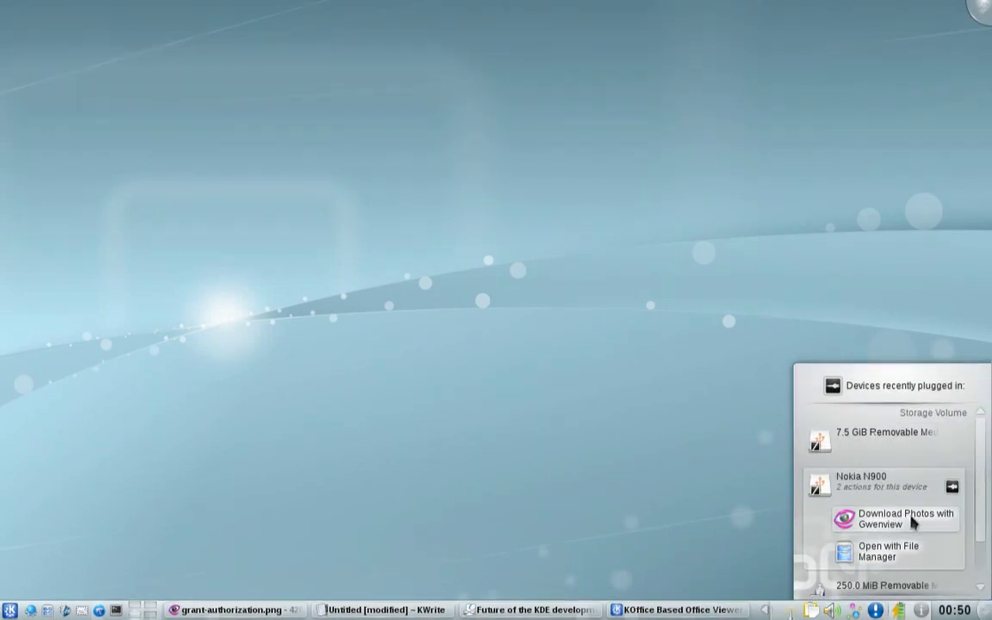
pyautogui.click(912, 521)
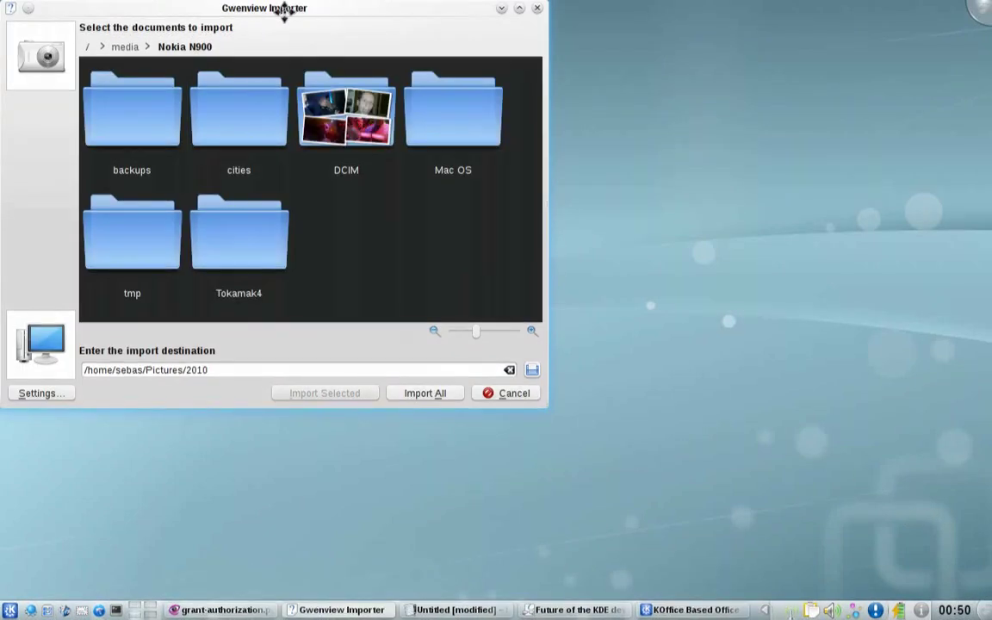
pyautogui.moveTo(281, 15); pyautogui.dragTo(447, 107)
pyautogui.click(582, 231)
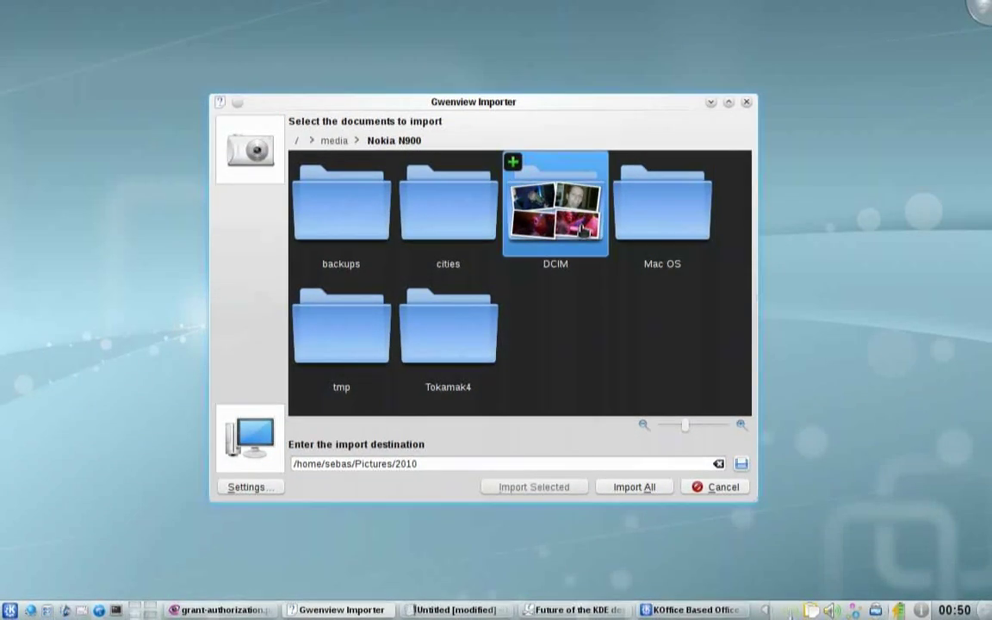
# Select the photos 20091018_002.jpg and 20091018_003.jpg in the importer and cancel the import
pyautogui.scroll(-3, 634, 286)
pyautogui.scroll(-5, 632, 287)
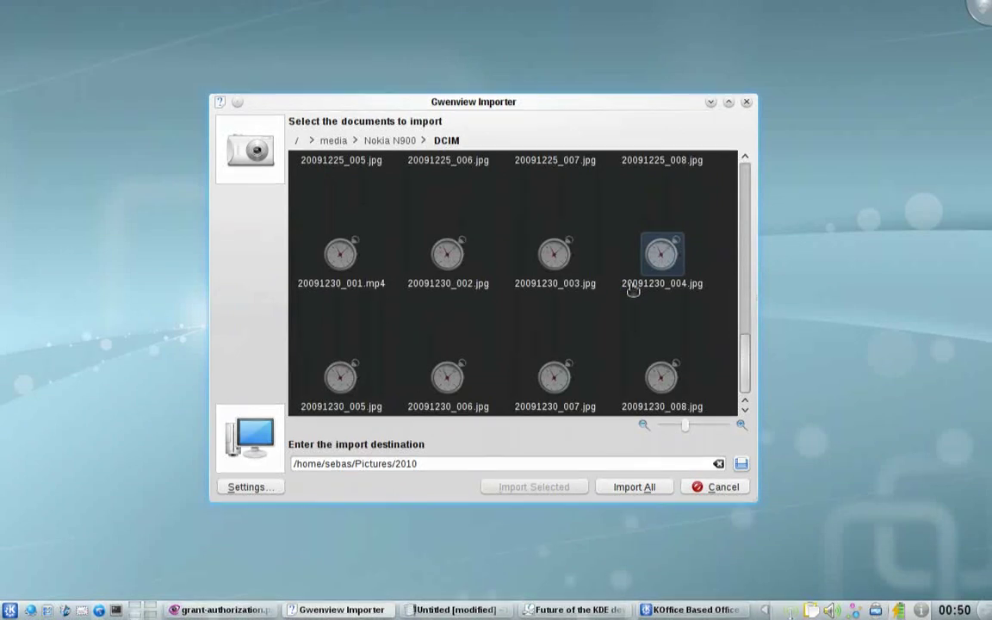
pyautogui.scroll(7, 632, 290)
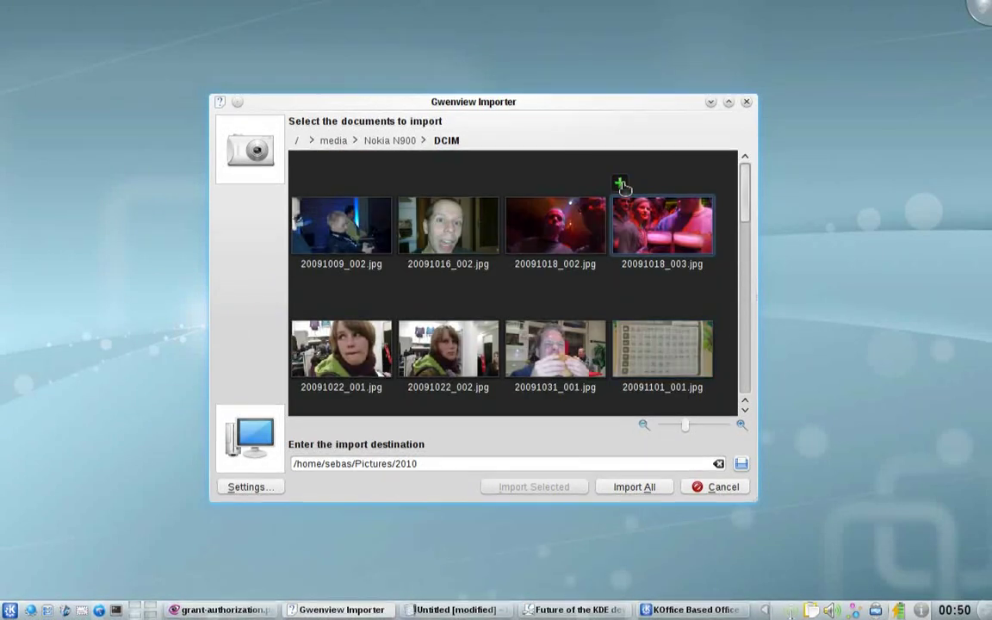
pyautogui.click(513, 185)
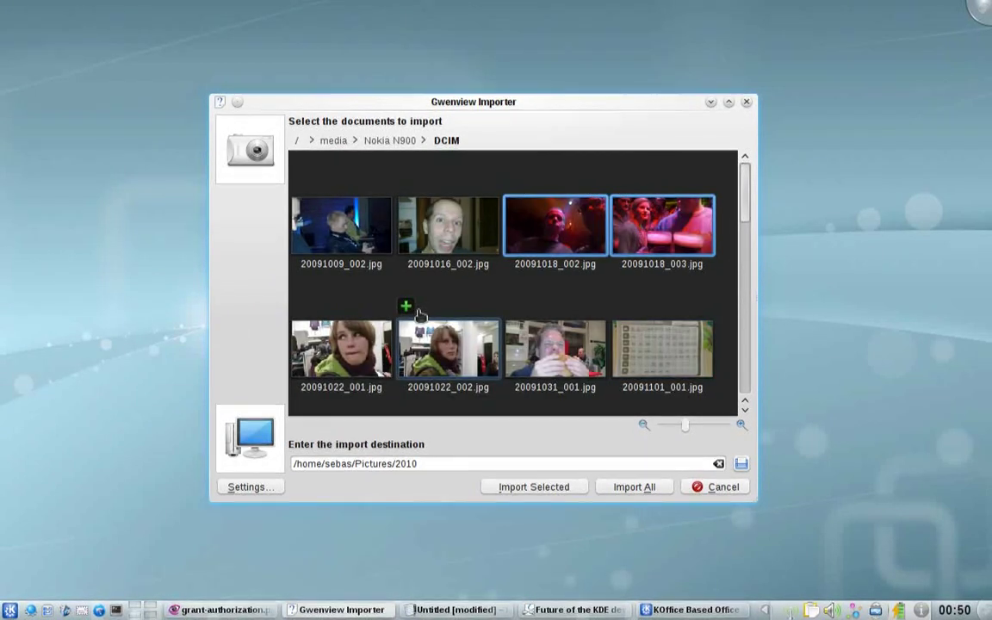
pyautogui.click(722, 488)
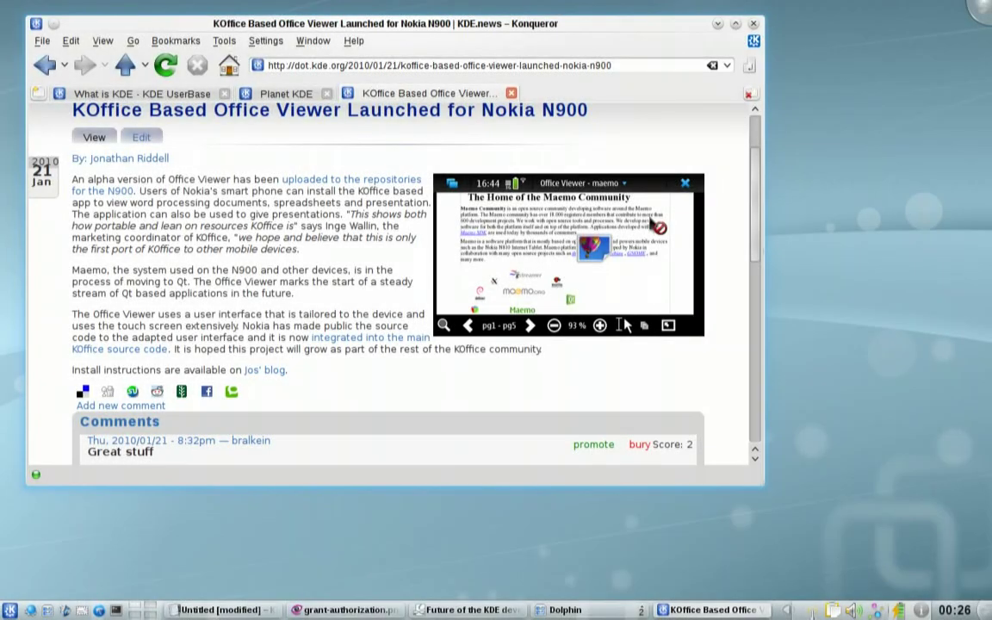
# Place the article's screenshot on the desktop as a Picture Frame widget and its KOffice source code link as a Web Browser widget
pyautogui.moveTo(650, 221); pyautogui.dragTo(834, 188)
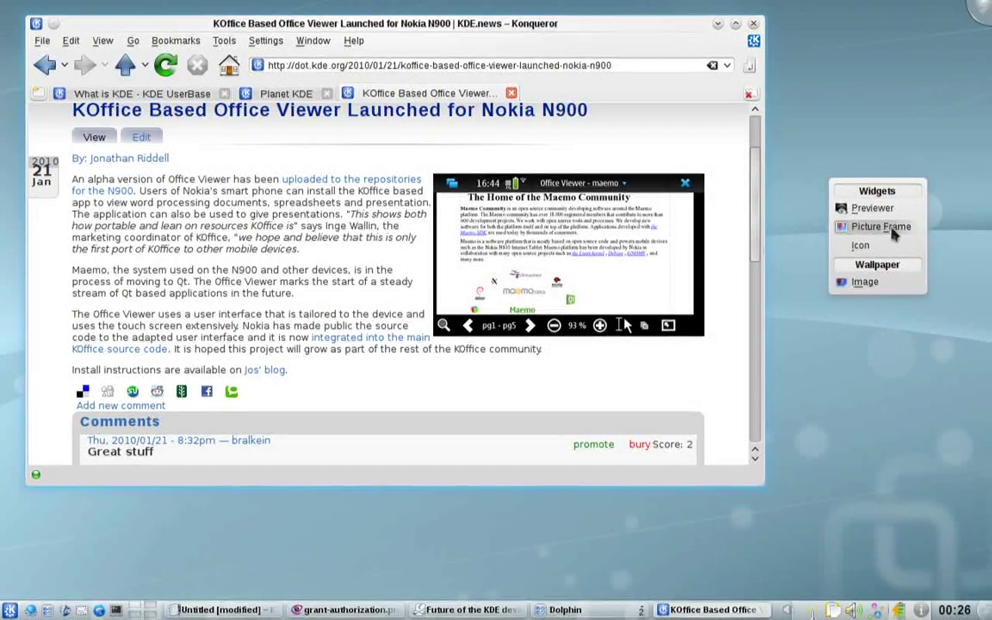
pyautogui.click(895, 229)
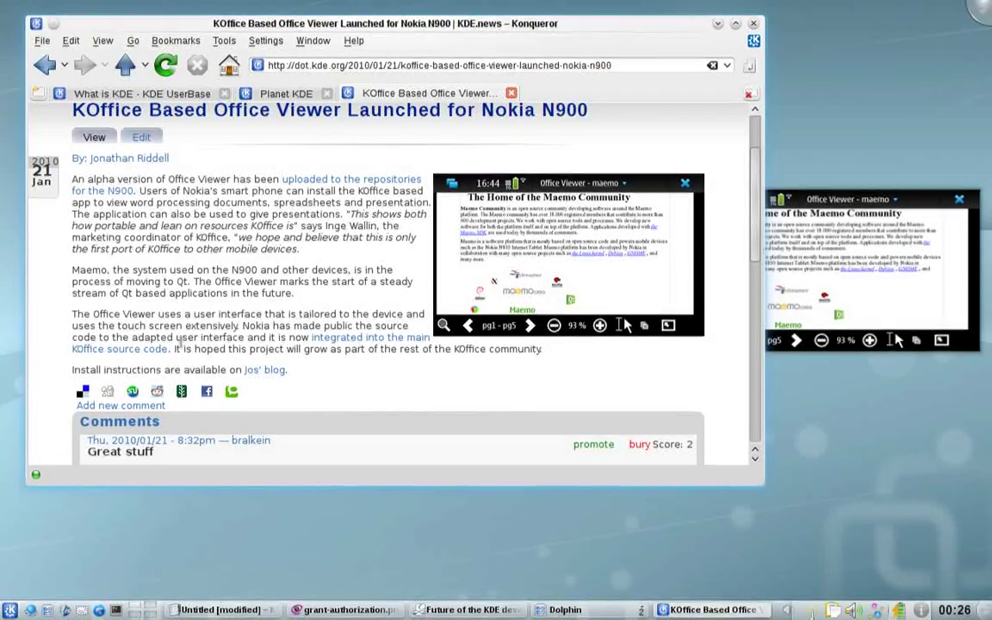
pyautogui.scroll(-1, 164, 327)
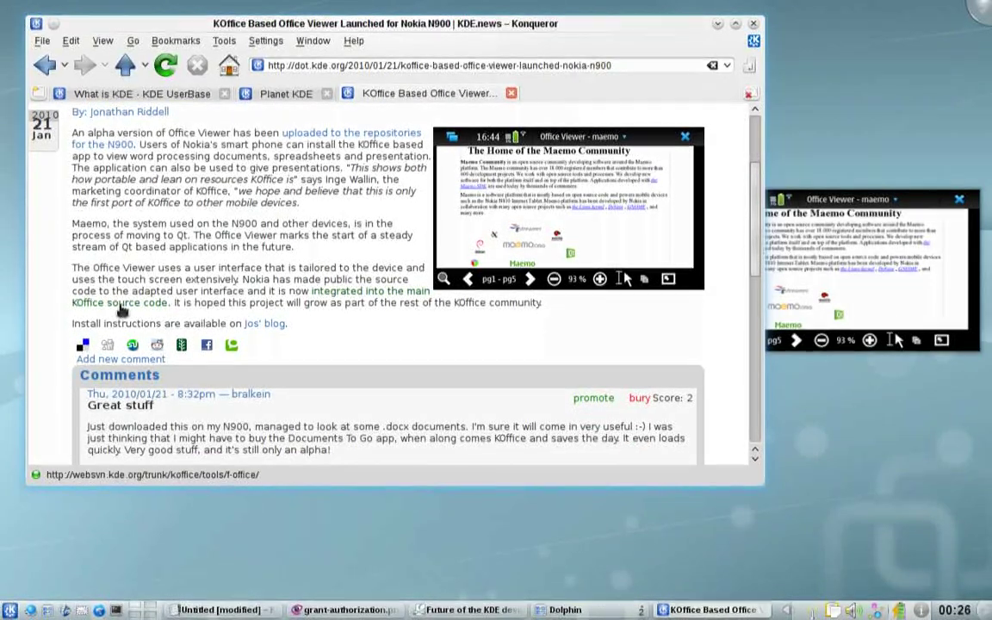
pyautogui.moveTo(121, 308); pyautogui.dragTo(288, 515)
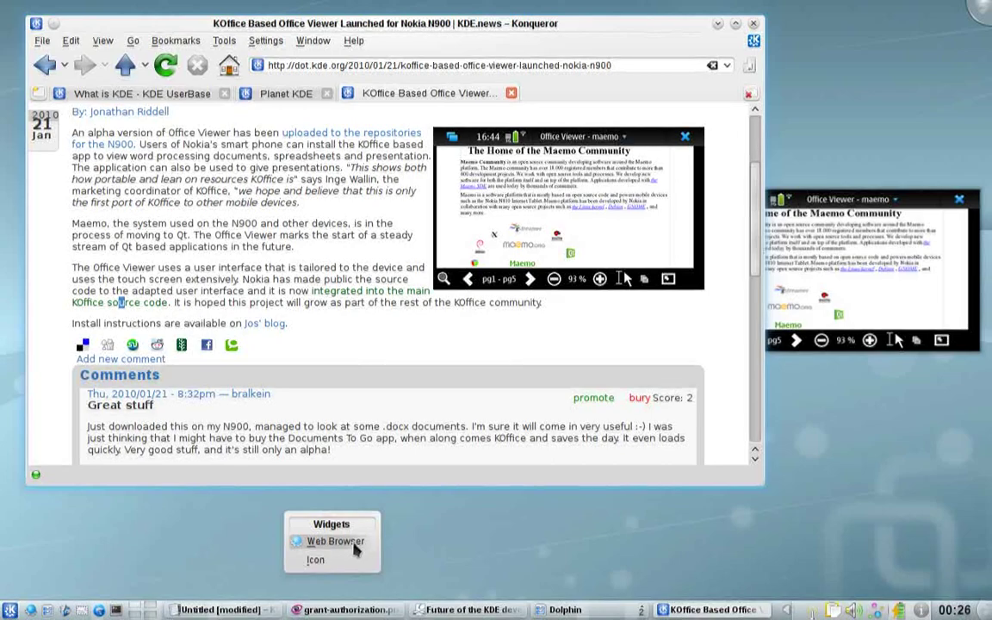
pyautogui.click(335, 540)
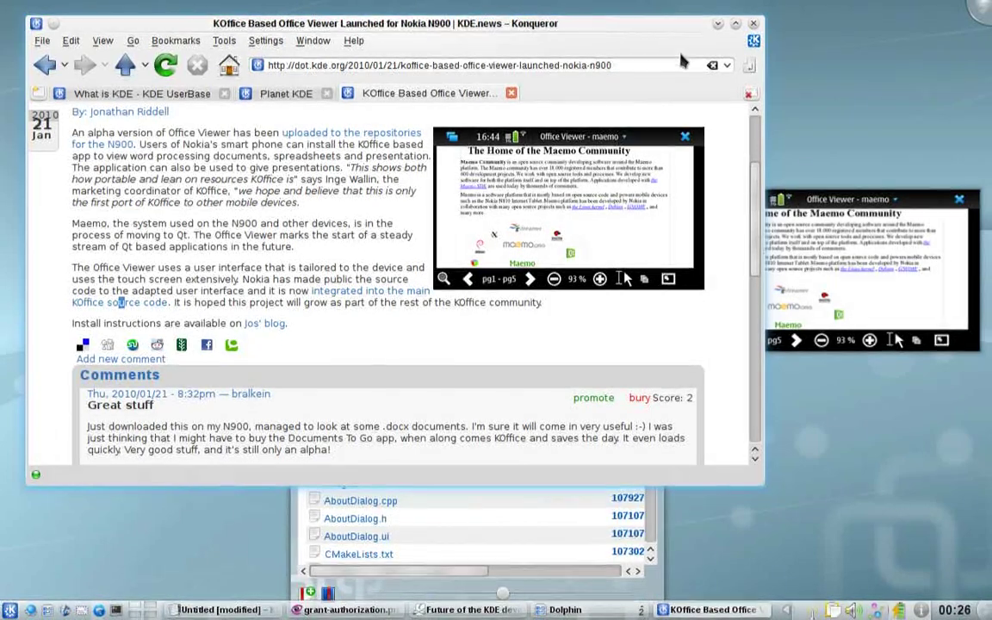
# Minimize the Konqueror window and move the Web Browser widget to the desktop's upper-left area to look through its f-office file list
pyautogui.click(716, 23)
pyautogui.moveTo(291, 496); pyautogui.dragTo(67, 293)
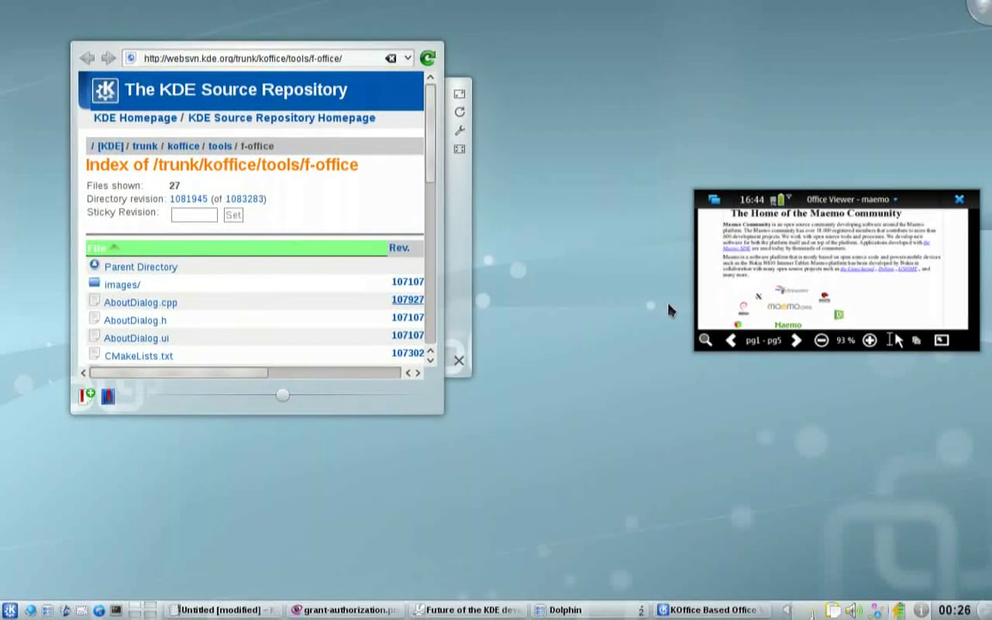
pyautogui.moveTo(668, 294)
pyautogui.moveTo(395, 370)
pyautogui.scroll(-5, 205, 292)
pyautogui.scroll(5, 207, 288)
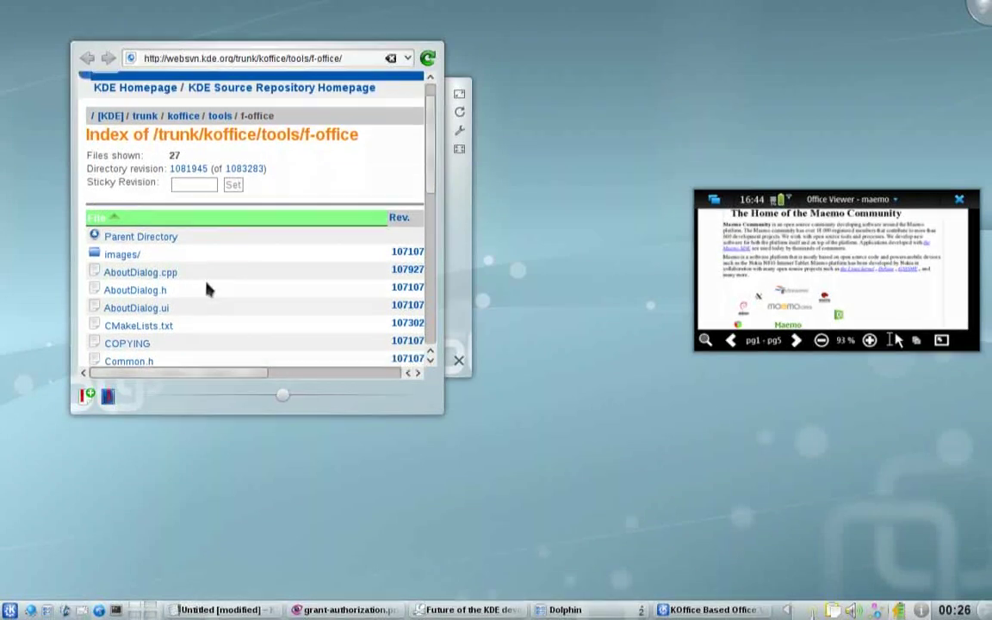
pyautogui.scroll(-6, 206, 310)
pyautogui.scroll(-2, 194, 320)
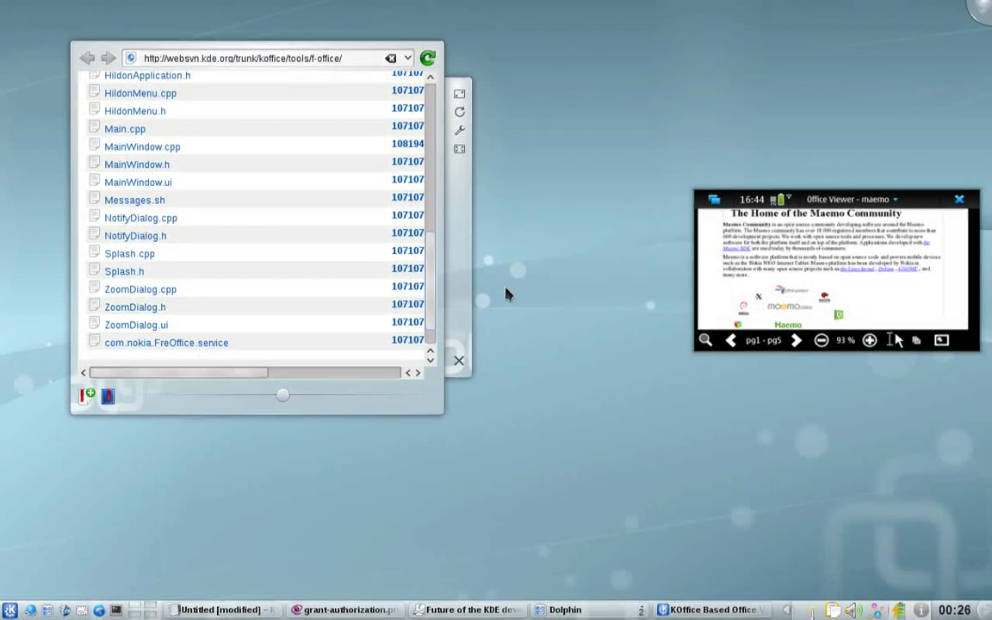
# Remove the Web Browser and Picture Frame widgets from the desktop
pyautogui.click(460, 364)
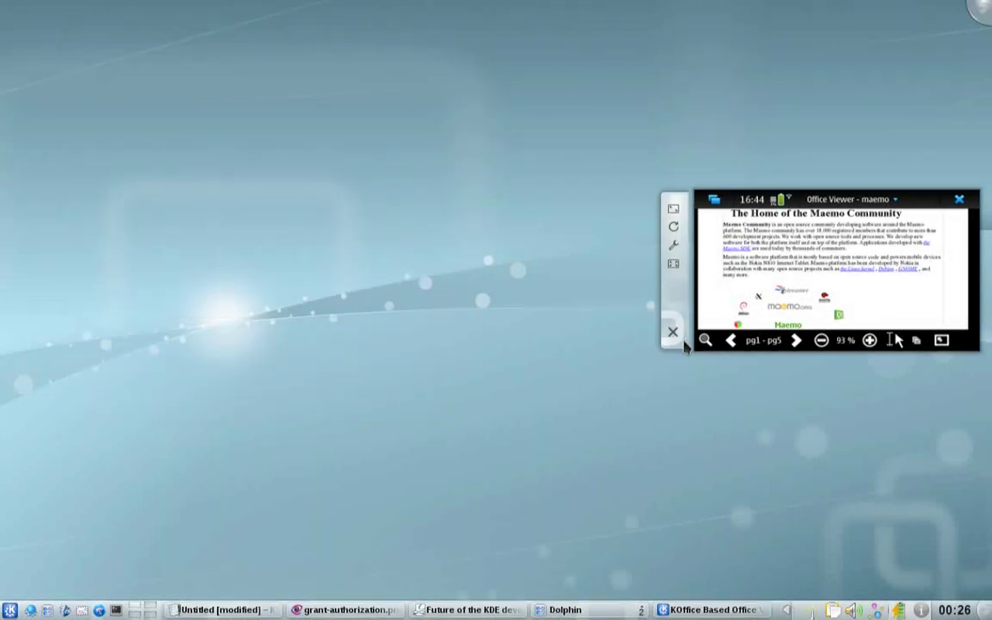
pyautogui.click(675, 336)
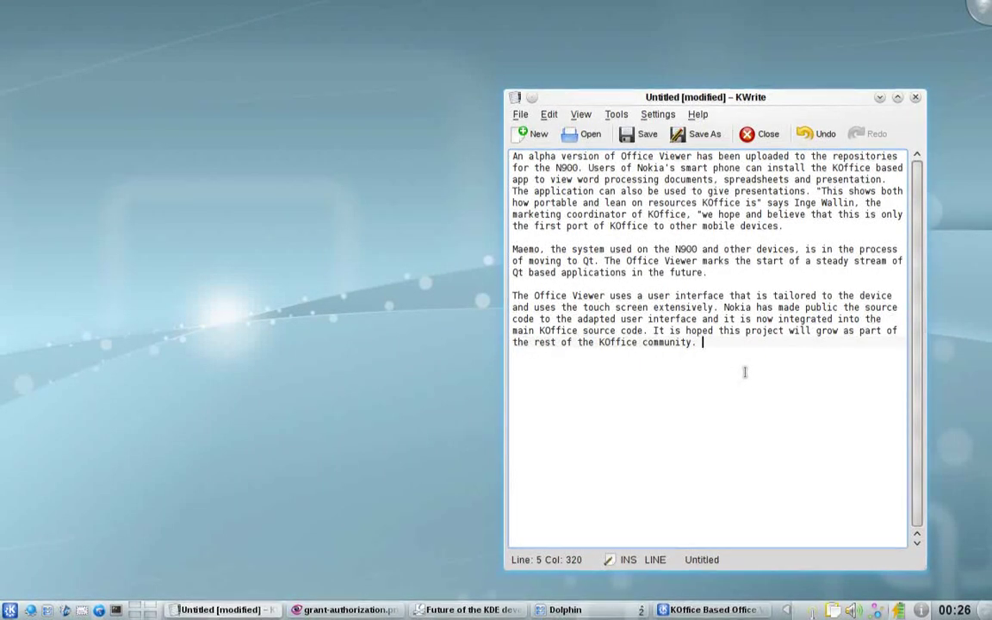
# Create a desktop note from the KWrite text starting at "uses the touch screen extensively" through the end, and remove the note again
pyautogui.moveTo(701, 343); pyautogui.dragTo(537, 307)
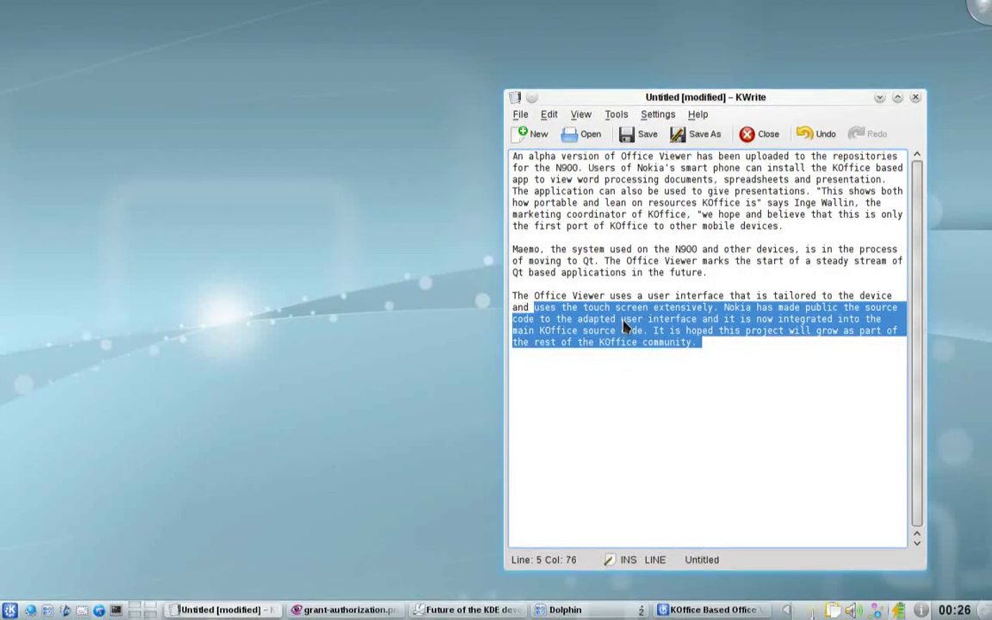
pyautogui.moveTo(204, 175); pyautogui.dragTo(206, 176)
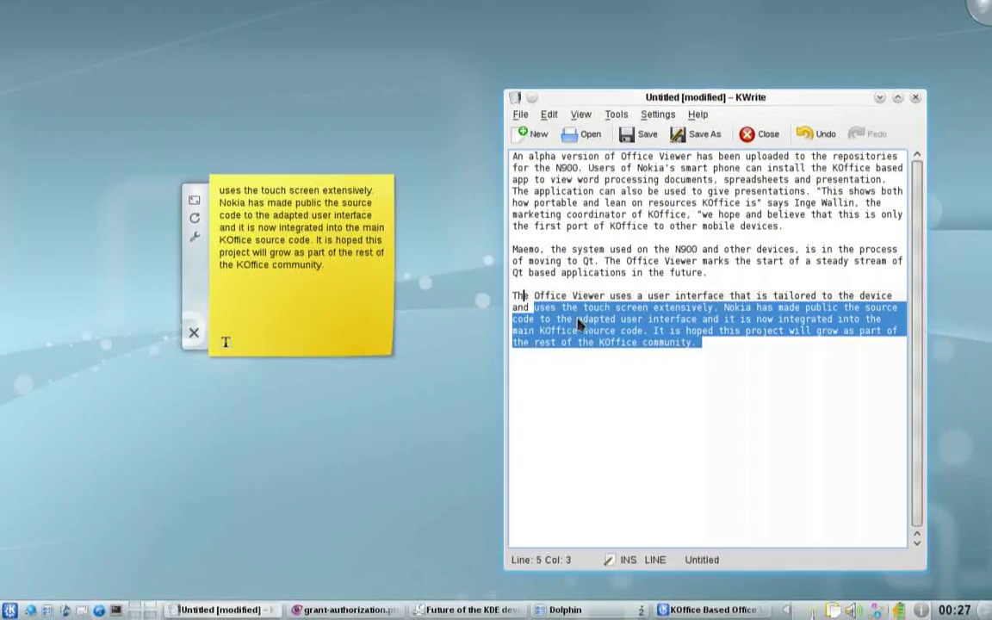
pyautogui.moveTo(207, 294)
pyautogui.moveTo(193, 298); pyautogui.dragTo(101, 196)
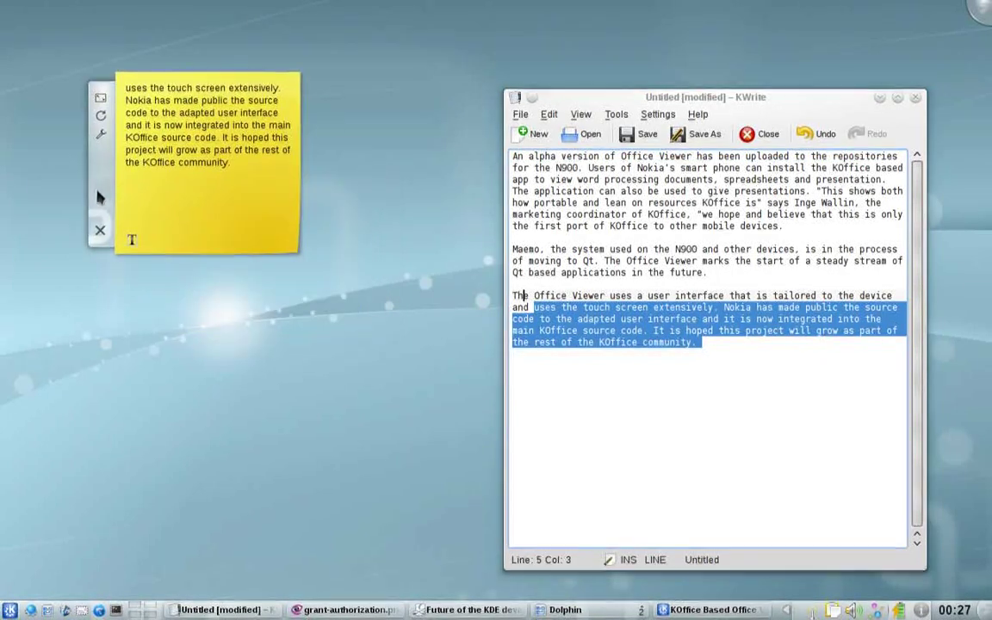
pyautogui.click(100, 231)
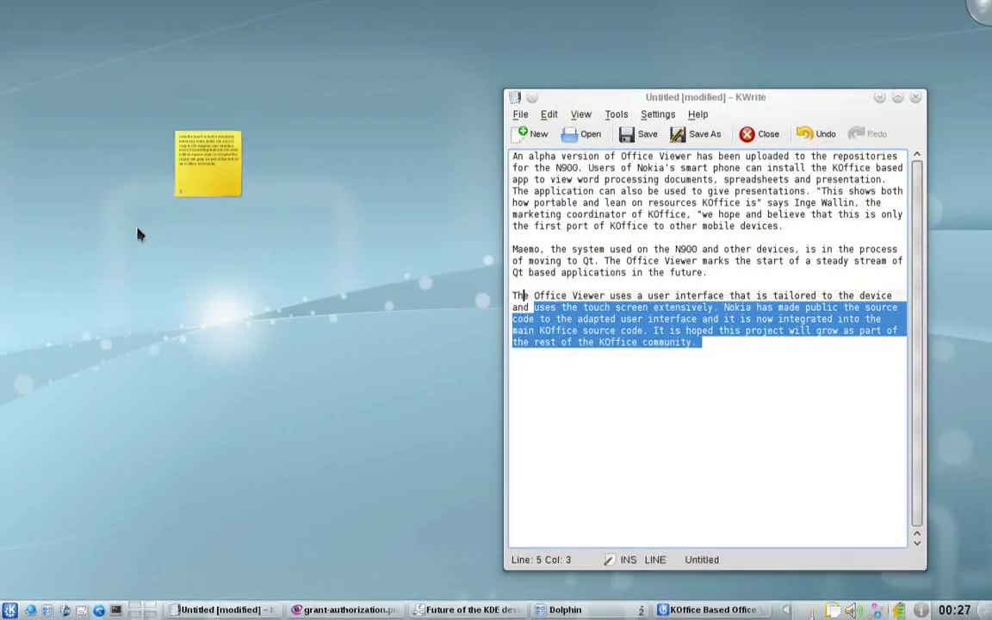
# Switch to the virtual desktop with the Dolphin search results and set 05.png as the desktop wallpaper
pyautogui.hotkey('ctrl', 'F8')
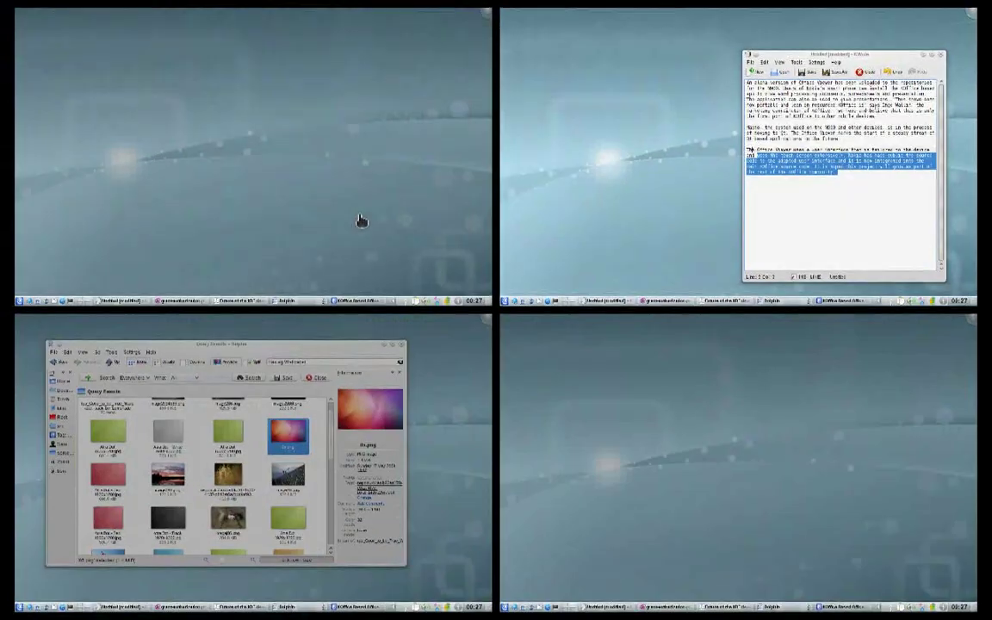
pyautogui.click(287, 444)
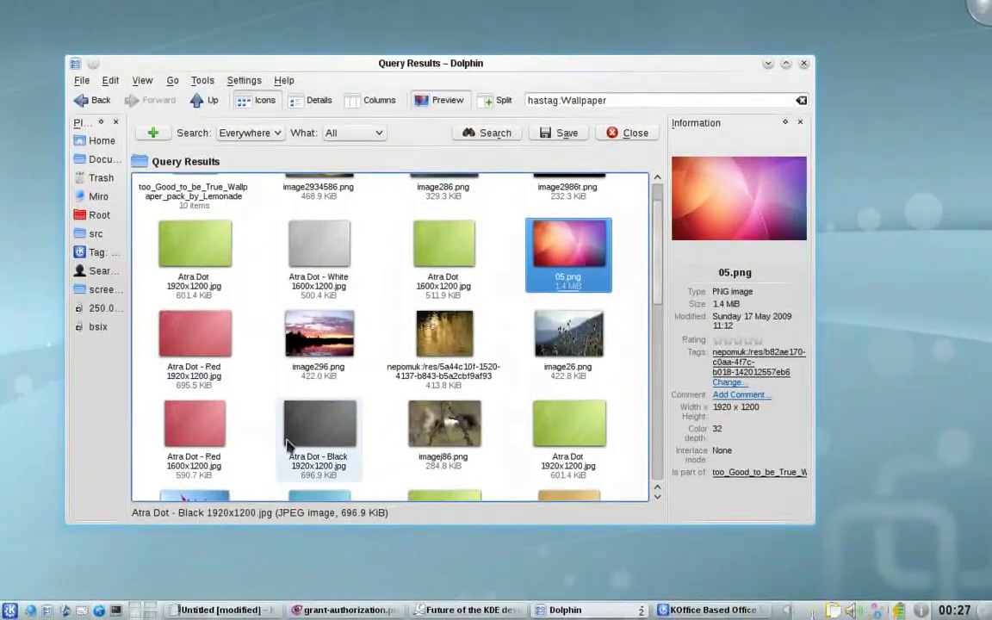
pyautogui.doubleClick(594, 100)
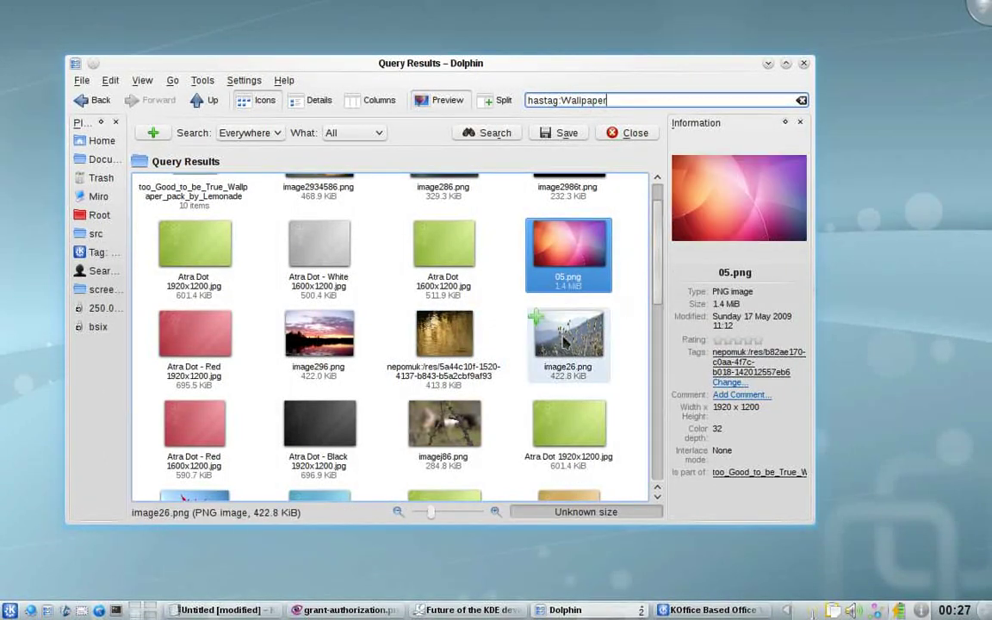
pyautogui.click(556, 272)
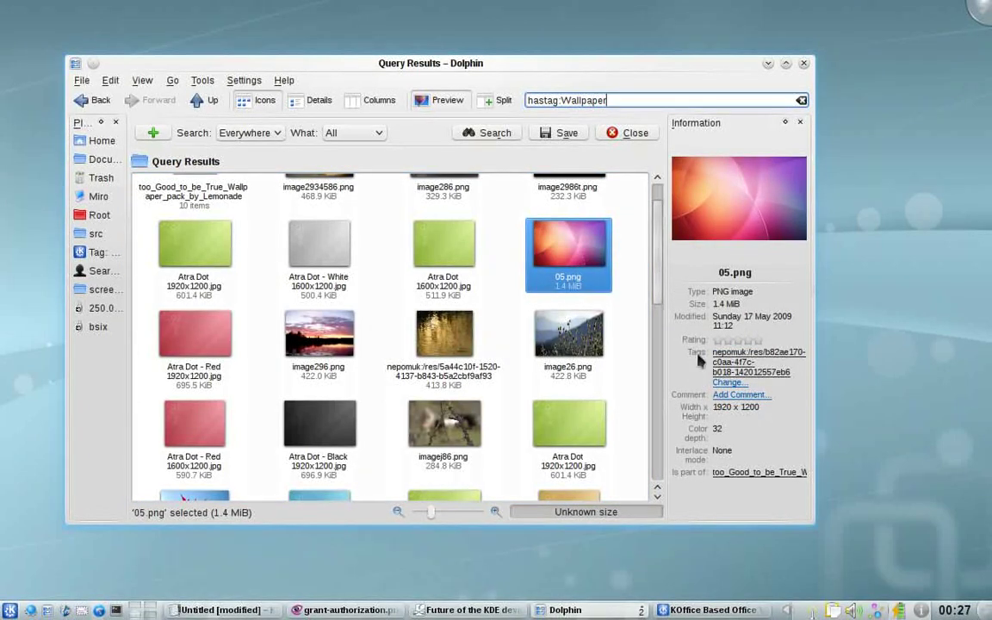
pyautogui.moveTo(581, 257); pyautogui.dragTo(922, 116)
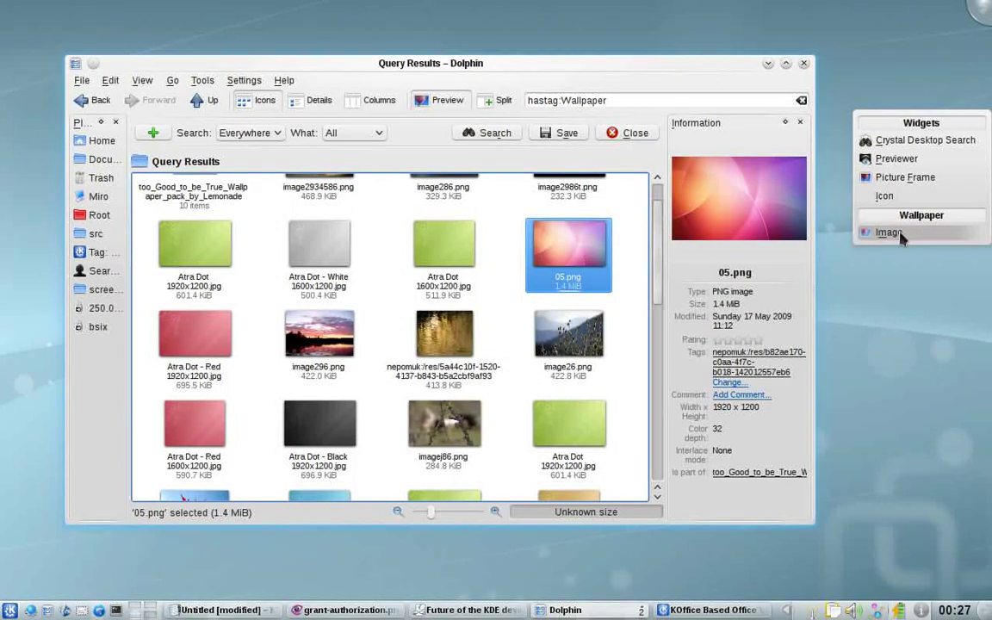
pyautogui.click(911, 234)
pyautogui.click(785, 64)
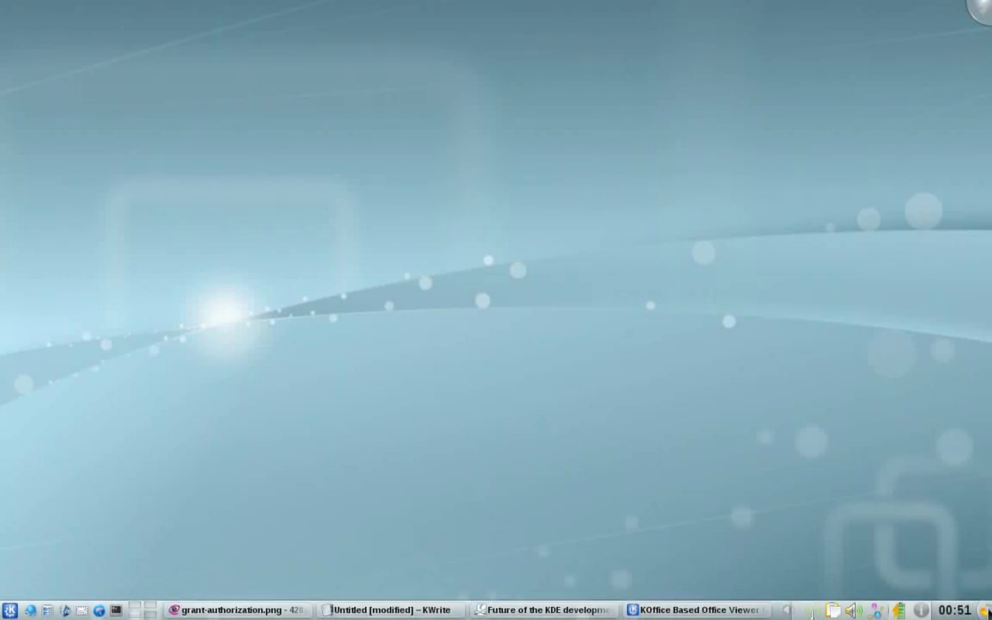
# Add a Dictionary widget to the desktop and look up "Freedom" in it
pyautogui.click(985, 610)
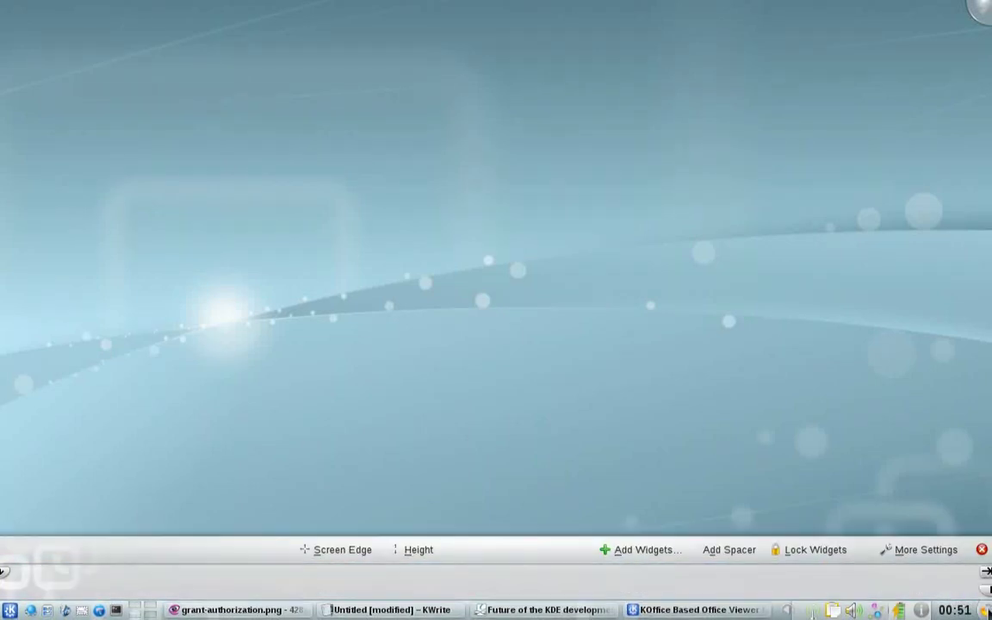
pyautogui.click(654, 551)
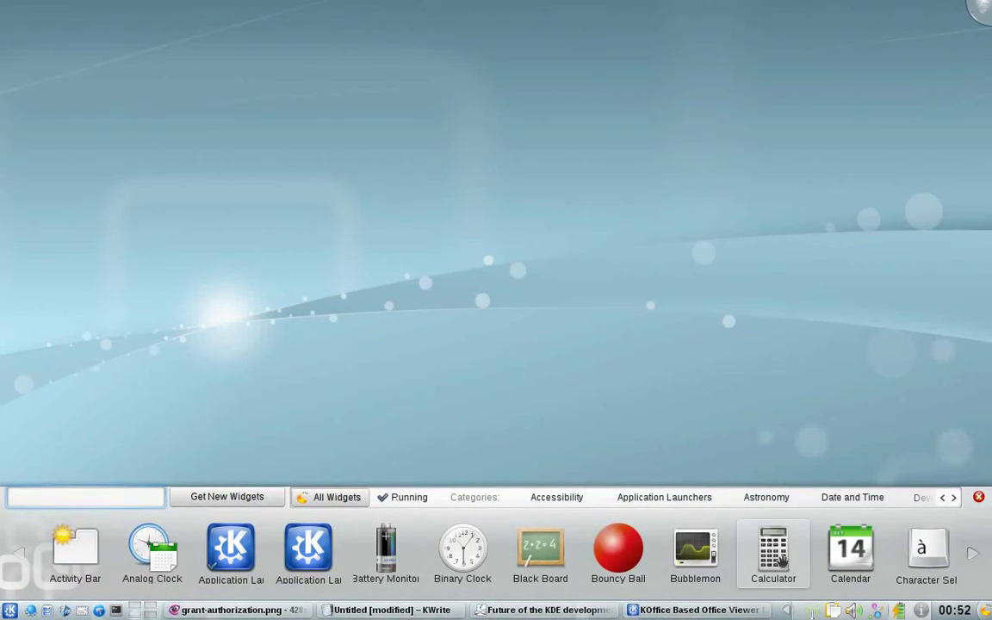
pyautogui.scroll(-2, 427, 562)
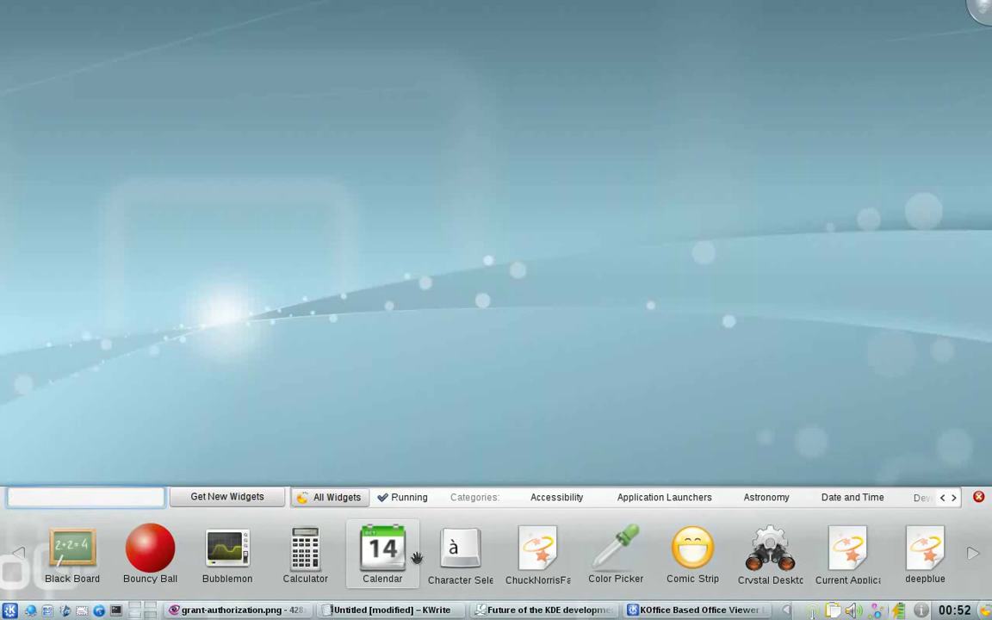
pyautogui.scroll(-2, 417, 558)
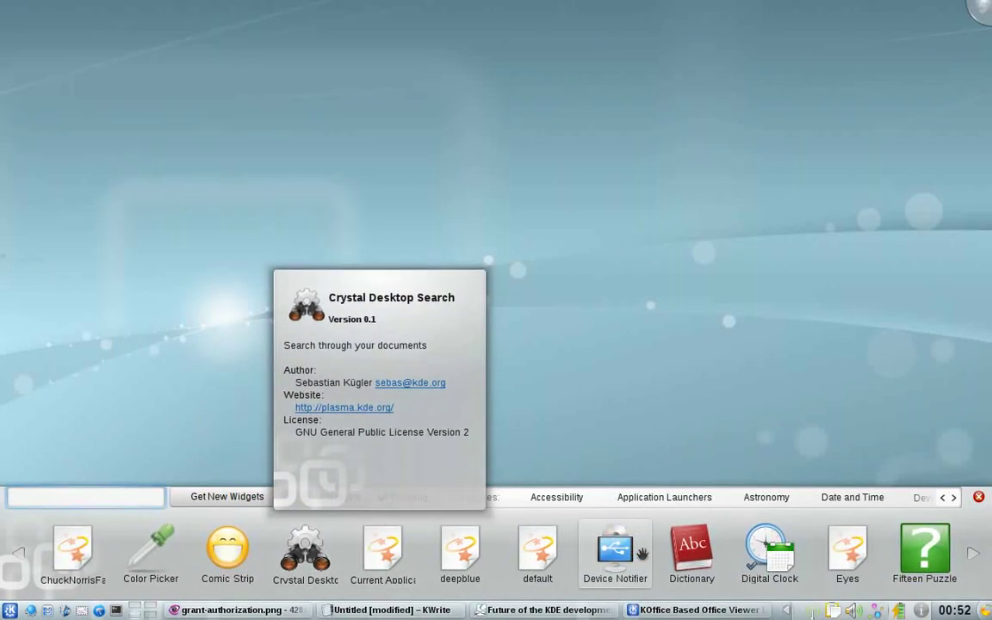
pyautogui.scroll(-2, 620, 551)
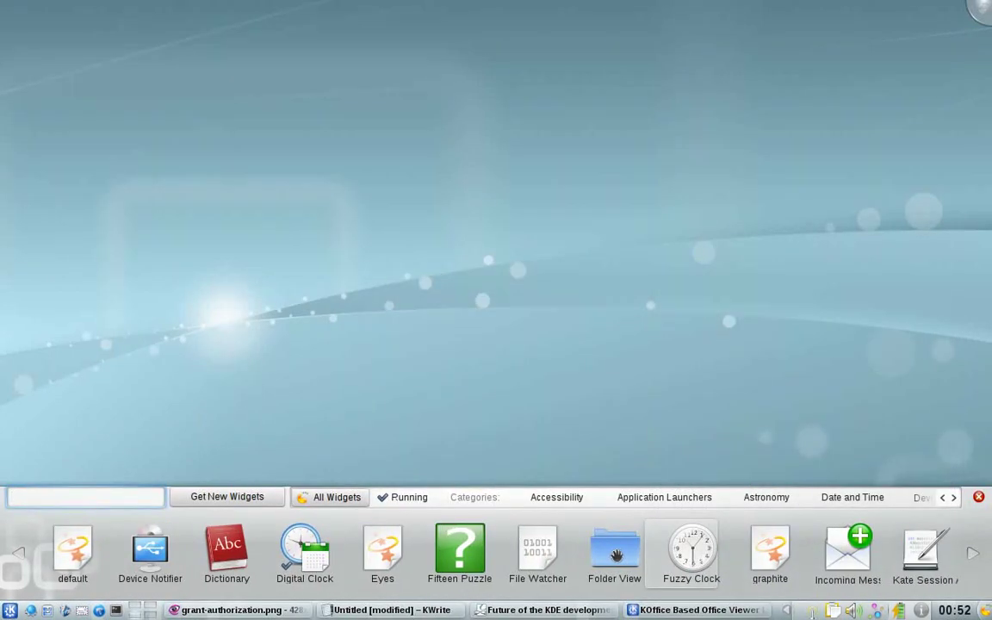
pyautogui.moveTo(226, 551); pyautogui.dragTo(287, 175)
pyautogui.click(486, 190)
pyautogui.write('Freedom')
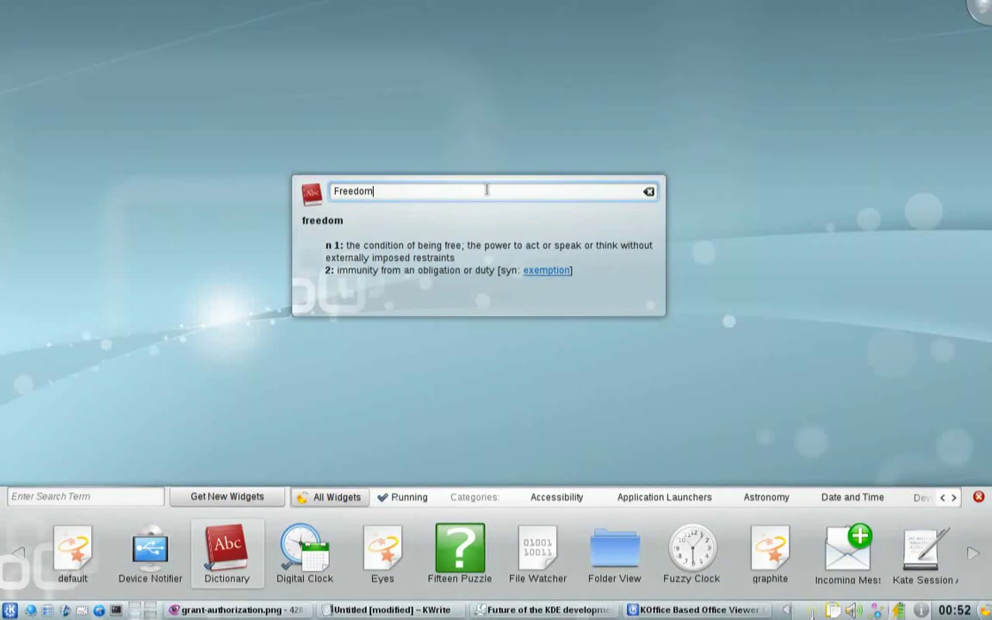
# Add a Folder View widget to the desktop, overlapping the Dictionary widget
pyautogui.scroll(-4, 320, 575)
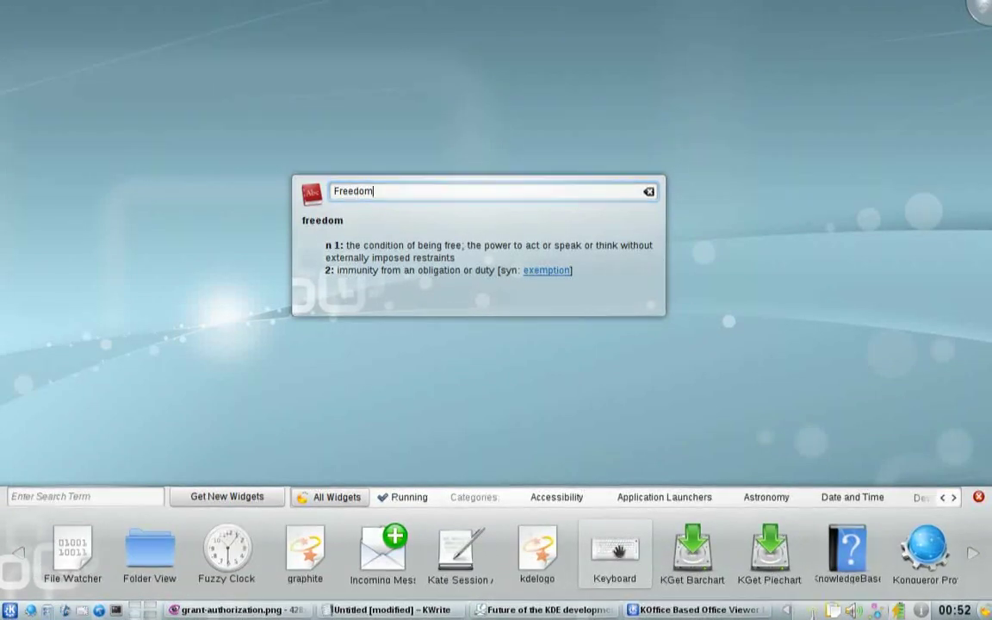
pyautogui.moveTo(158, 562); pyautogui.dragTo(123, 52)
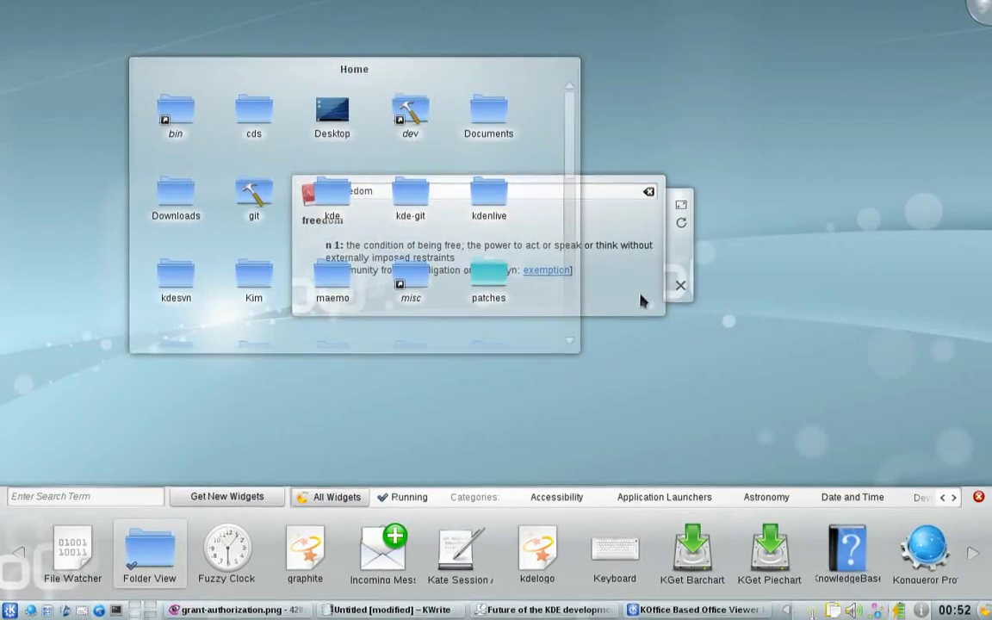
# Move the Dictionary widget clear of the Folder View and remove both widgets from the desktop, closing the widget explorer
pyautogui.moveTo(679, 250); pyautogui.dragTo(923, 131)
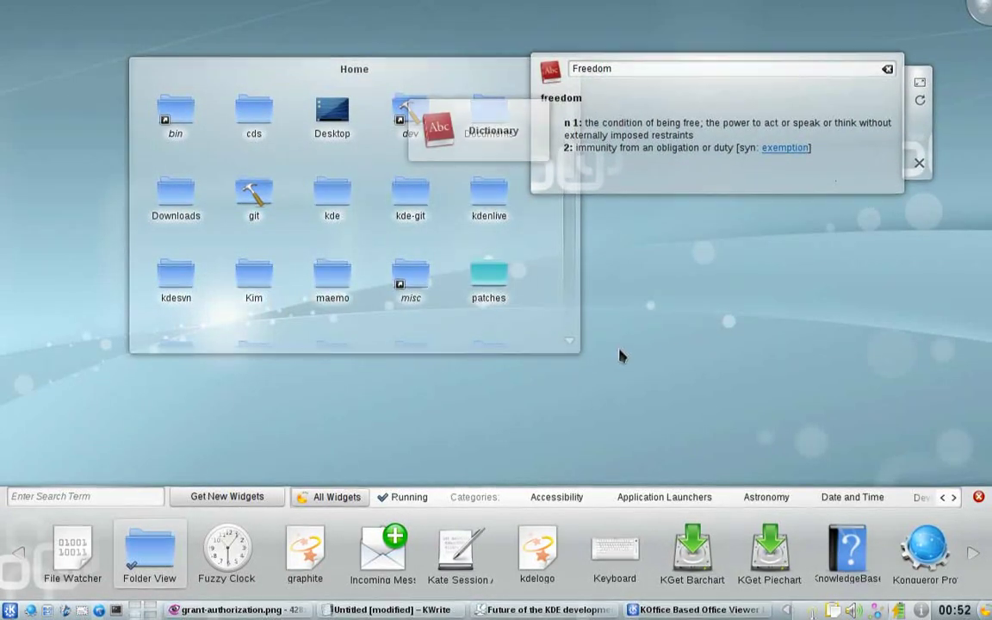
pyautogui.click(596, 307)
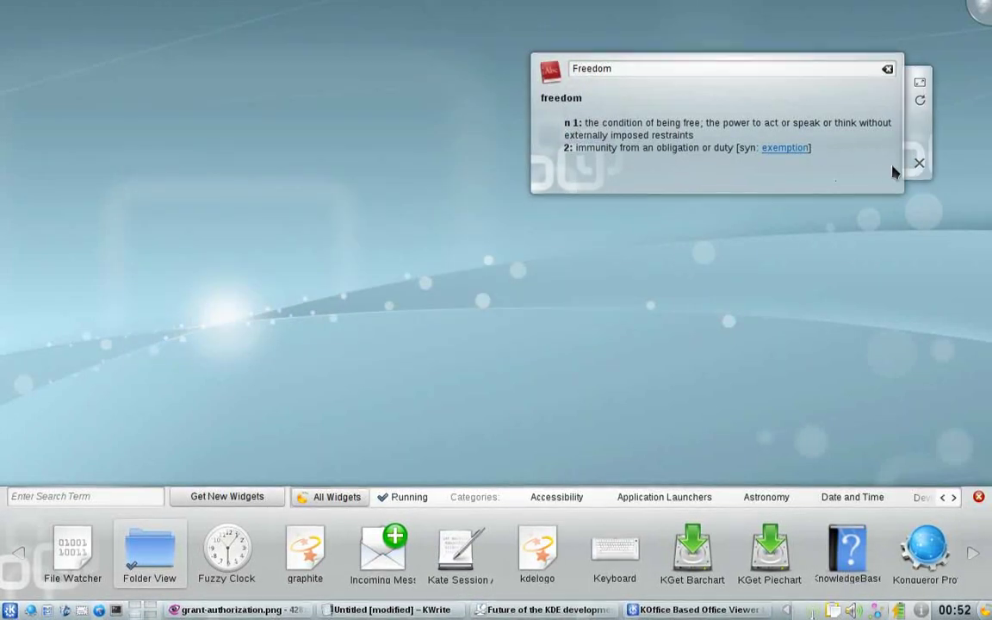
pyautogui.click(911, 168)
pyautogui.click(977, 499)
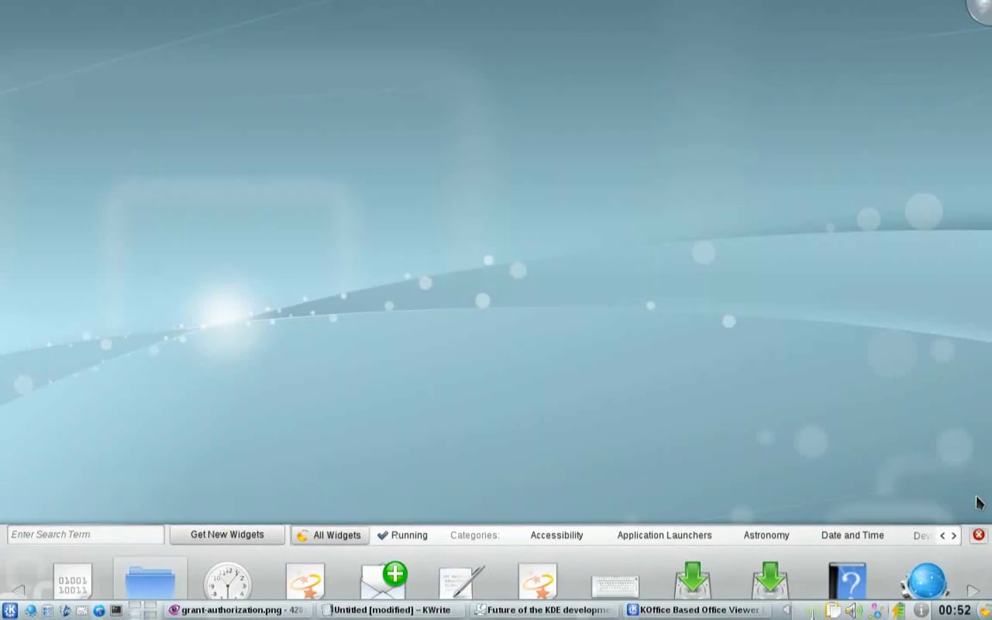
# Open the System Tray Settings and review the Auto Hide choices for the notifier icon, keeping it on Auto
pyautogui.rightClick(787, 612)
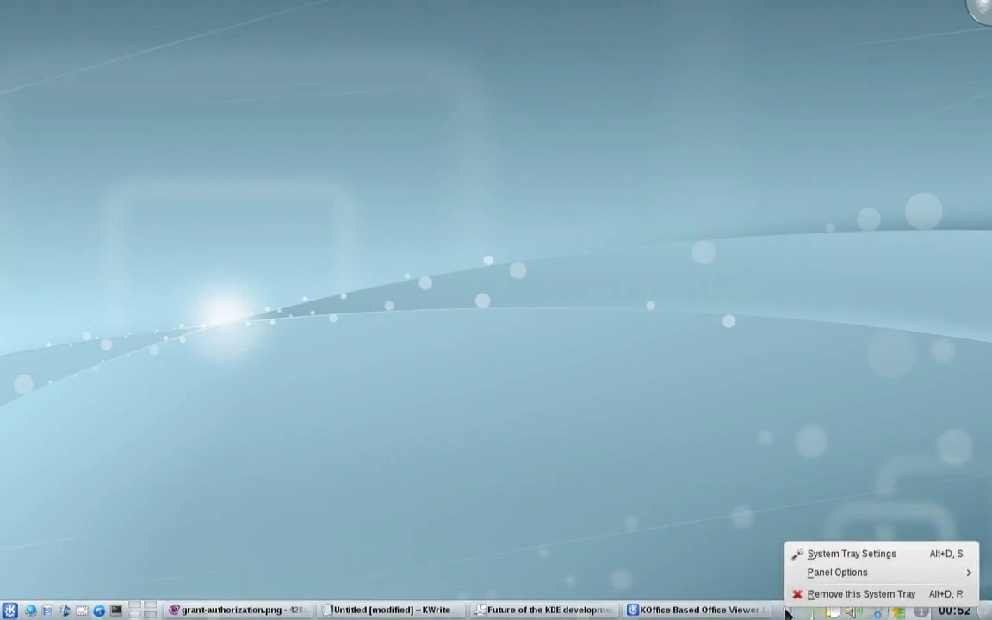
pyautogui.click(851, 554)
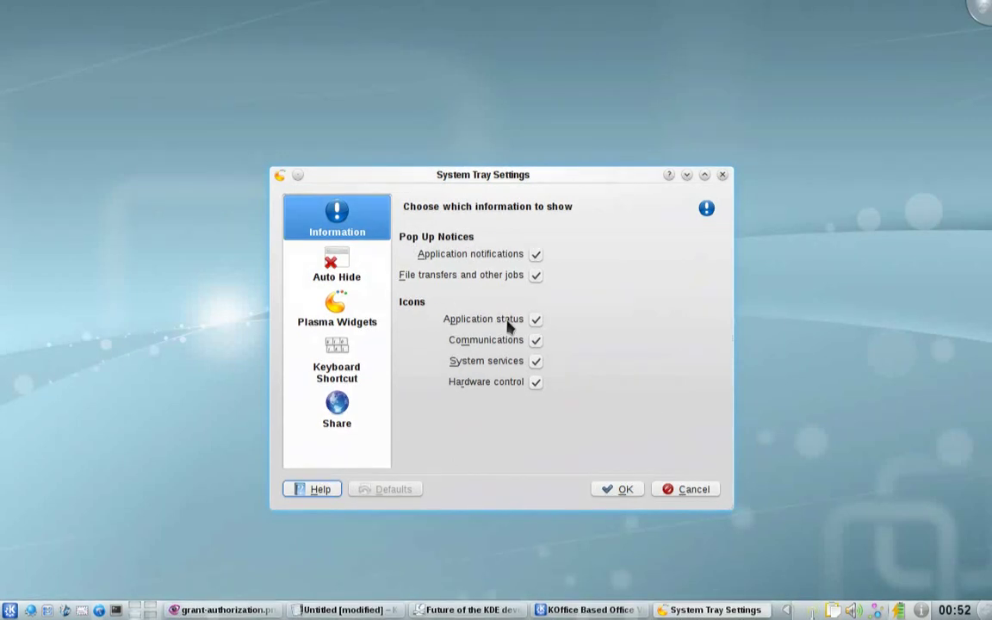
pyautogui.click(355, 279)
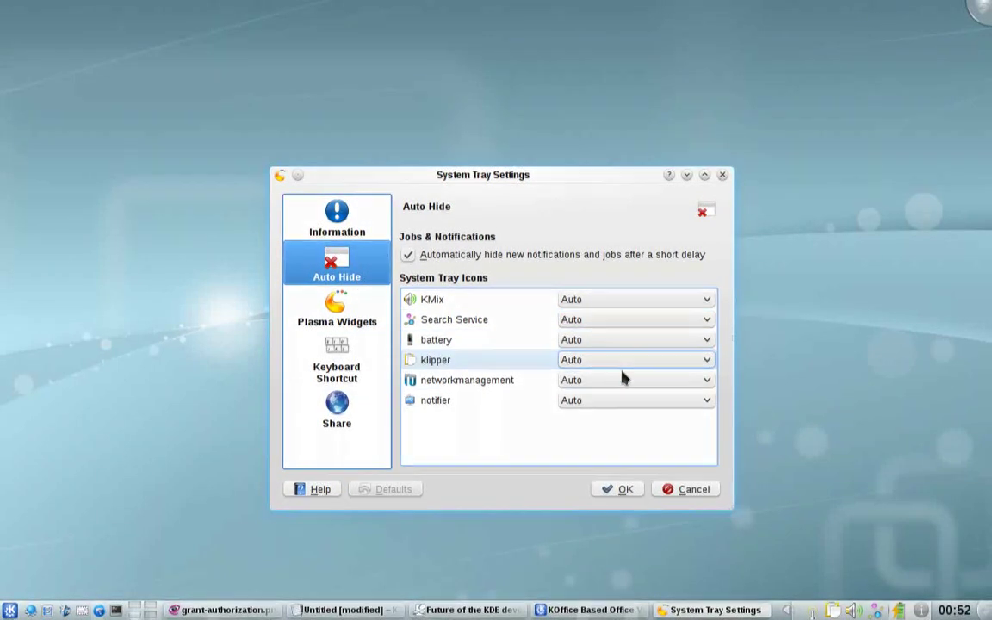
pyautogui.click(620, 401)
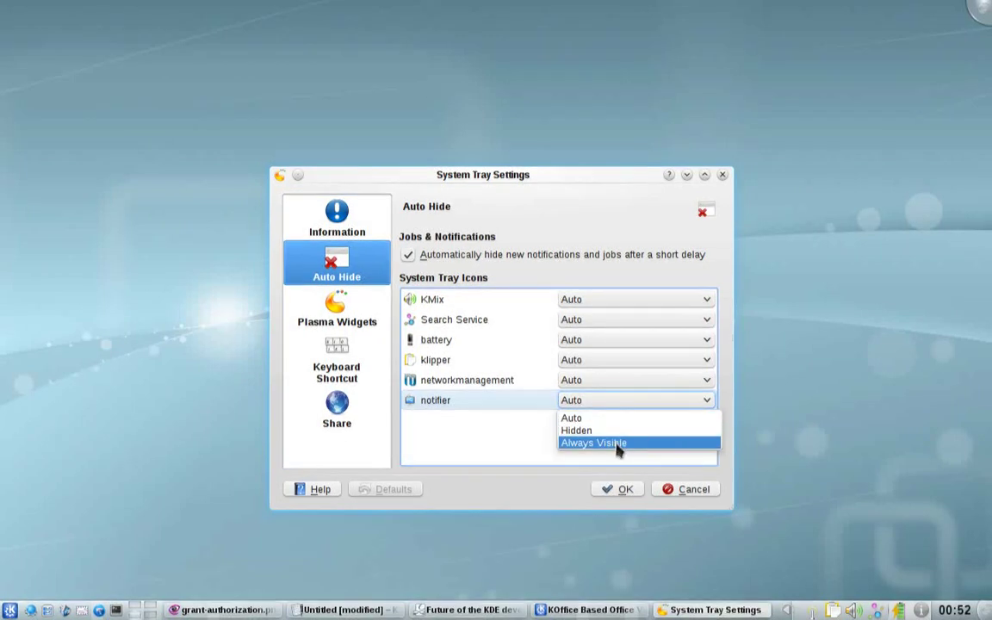
pyautogui.click(639, 417)
# Enable the Paste Plasma widget in the system tray and apply the settings
pyautogui.click(337, 323)
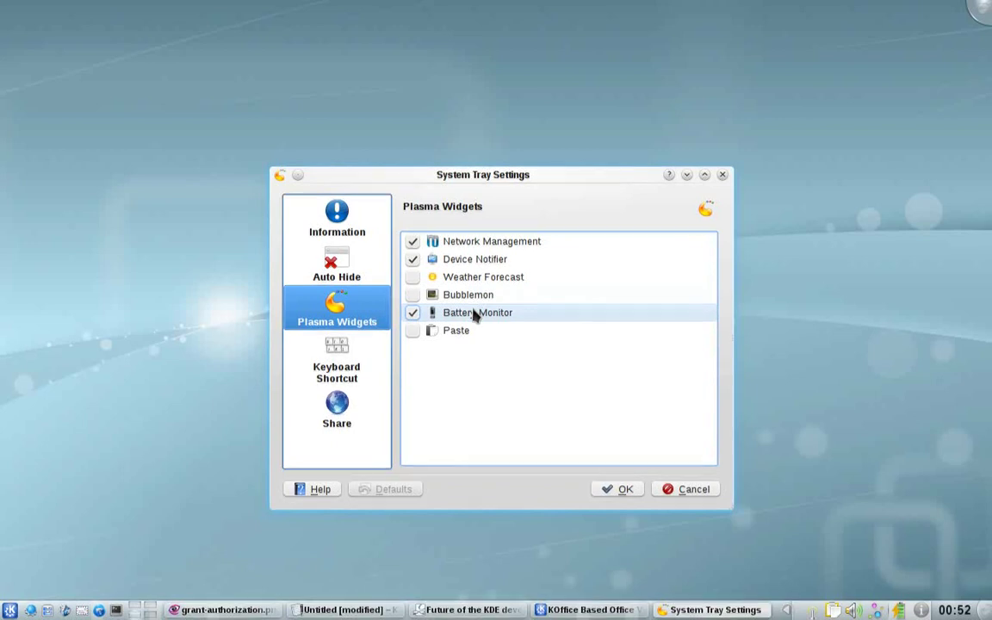
pyautogui.click(412, 331)
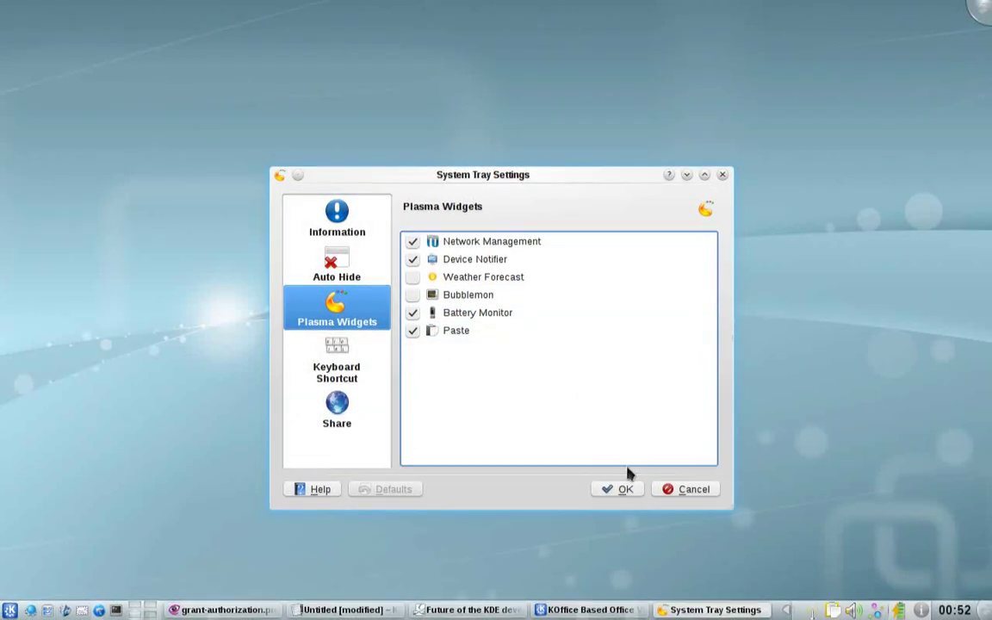
pyautogui.click(617, 493)
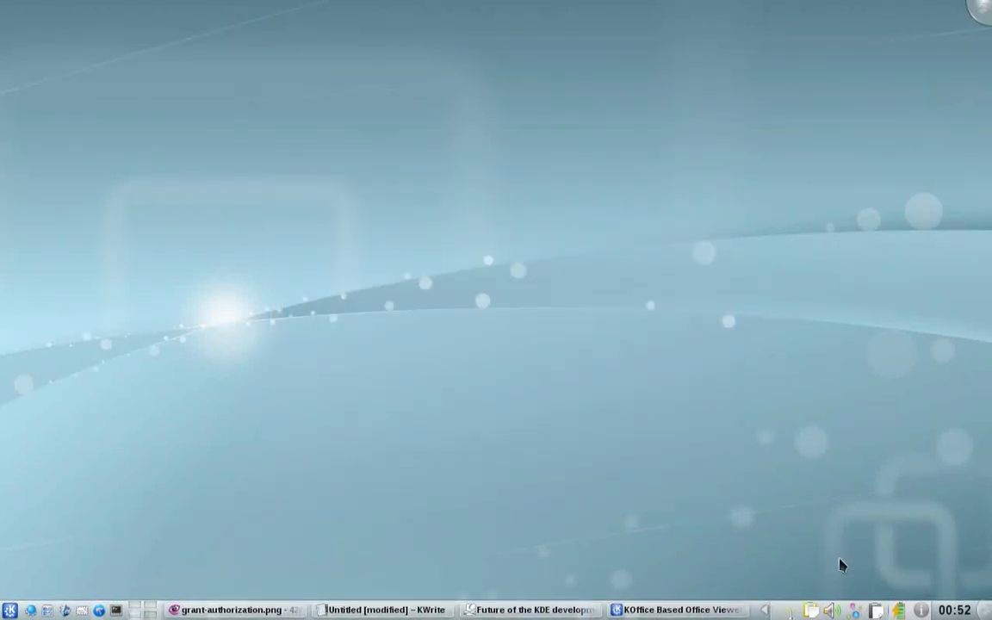